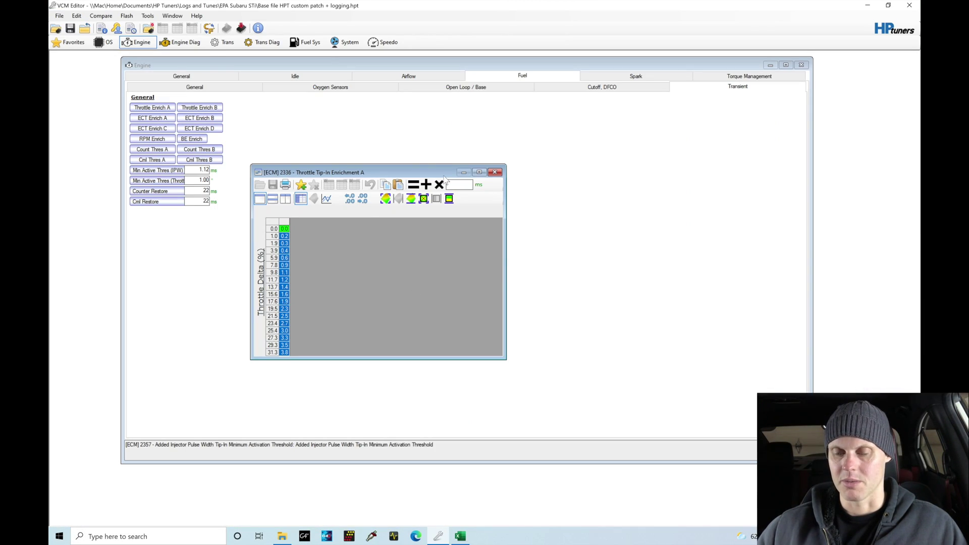
# Close the Throttle Tip-In Enrichment A table and show the Spark > Advance tables
pyautogui.click(495, 172)
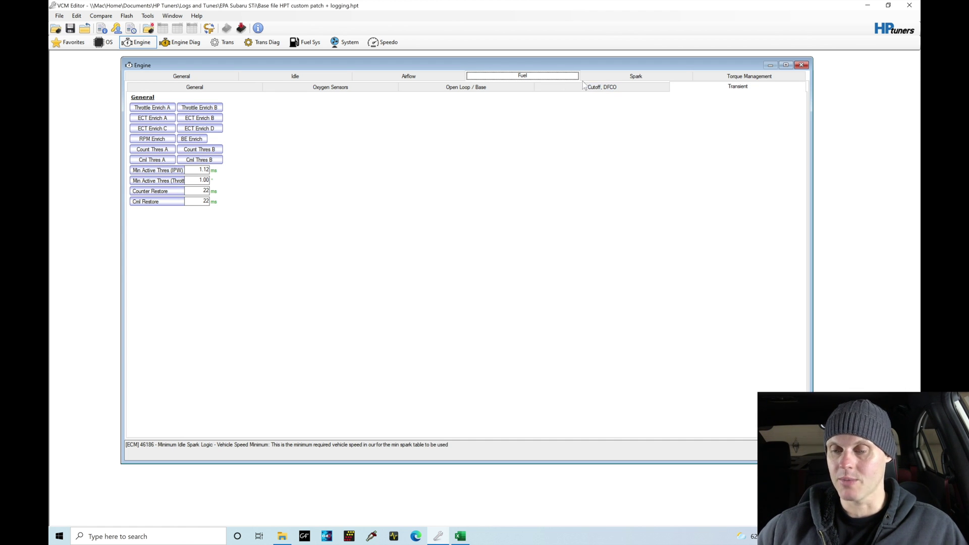
pyautogui.click(613, 79)
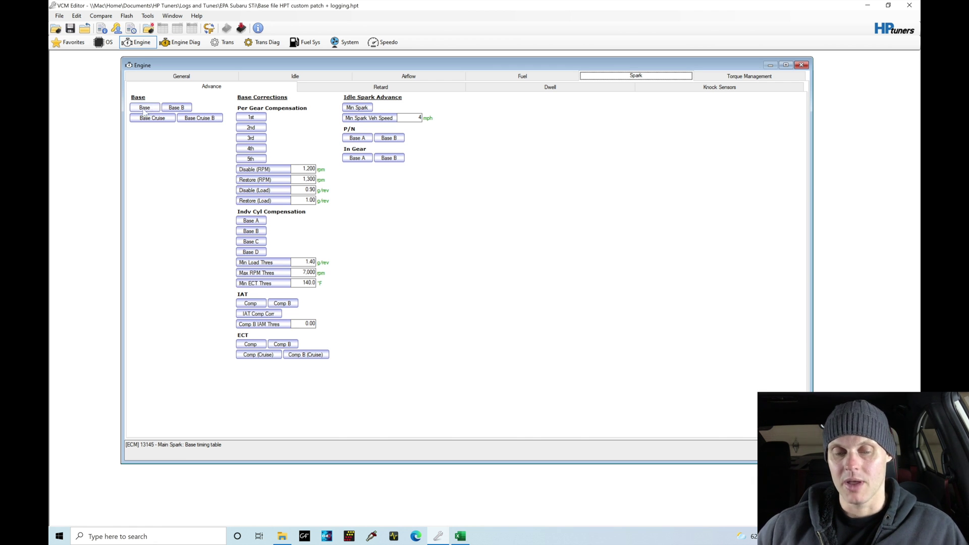
pyautogui.click(144, 108)
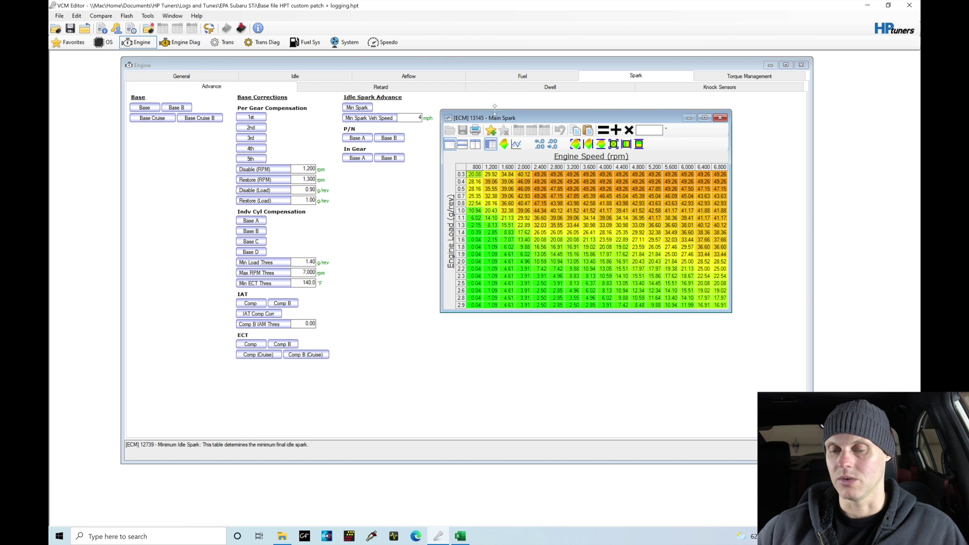
# Move the Main Spark table window aside and switch to the tuning spreadsheet in Excel
pyautogui.moveTo(567, 122); pyautogui.dragTo(543, 135)
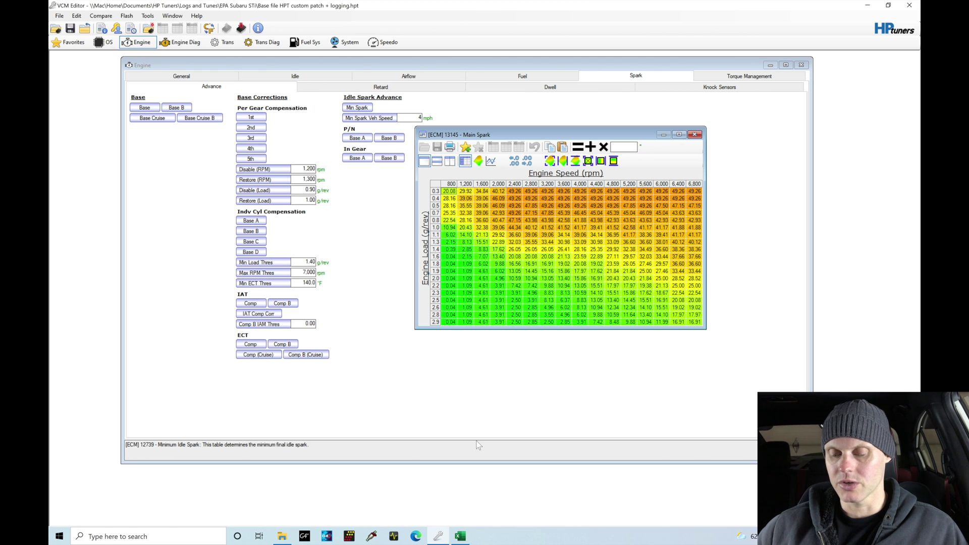
pyautogui.click(460, 536)
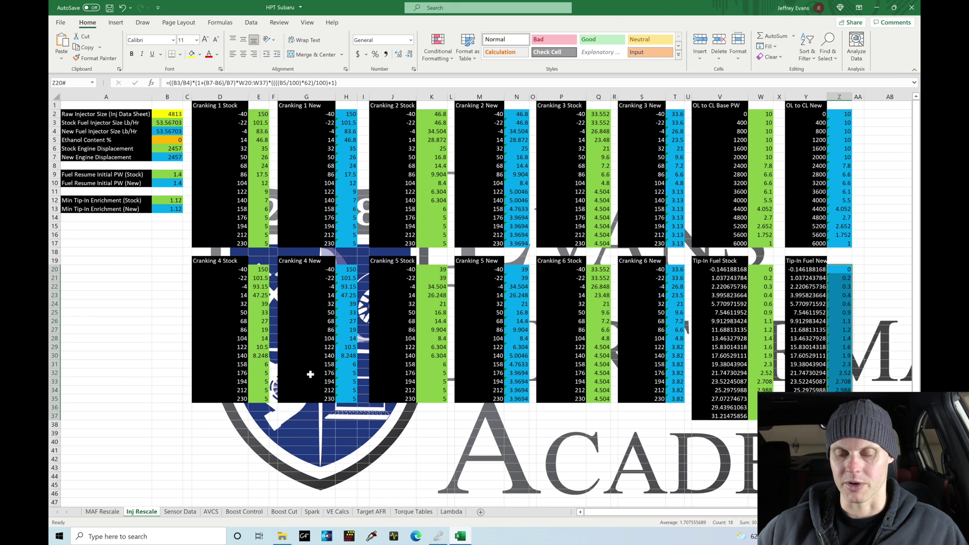
# Show the Spark sheet of the HPT Subaru workbook, then return to the Main Spark table
pyautogui.click(308, 511)
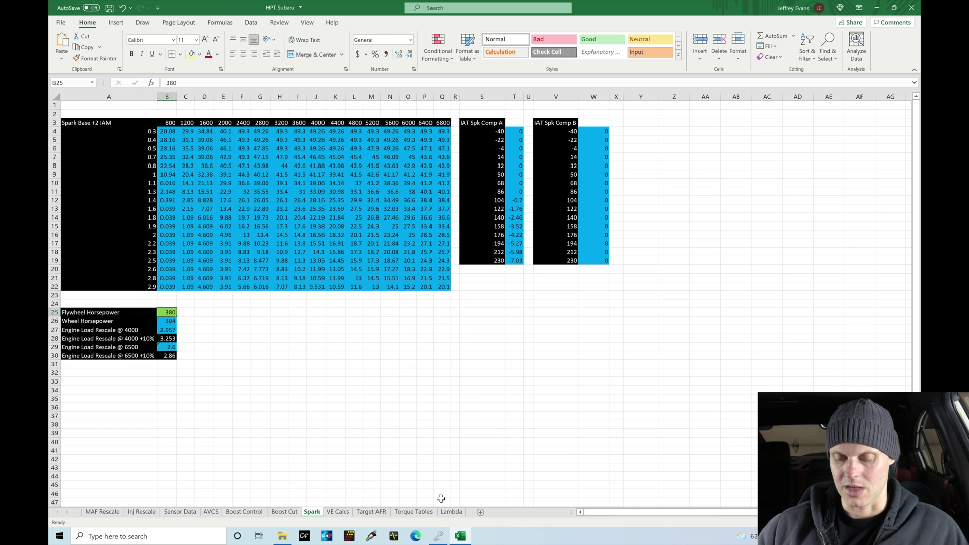
pyautogui.click(438, 536)
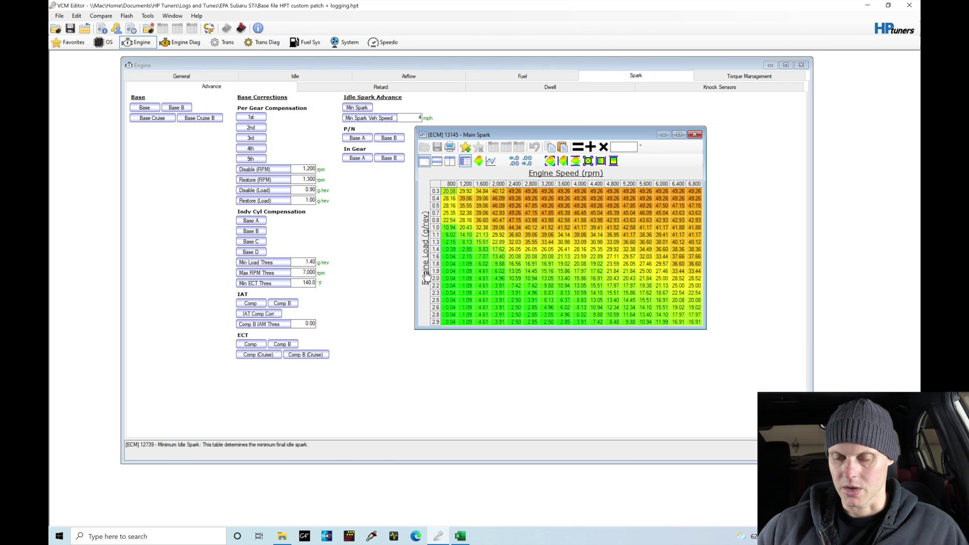
# Replace the Main Spark load axis's top breakpoint 2.9 with 3.3 g/rev
pyautogui.rightClick(435, 261)
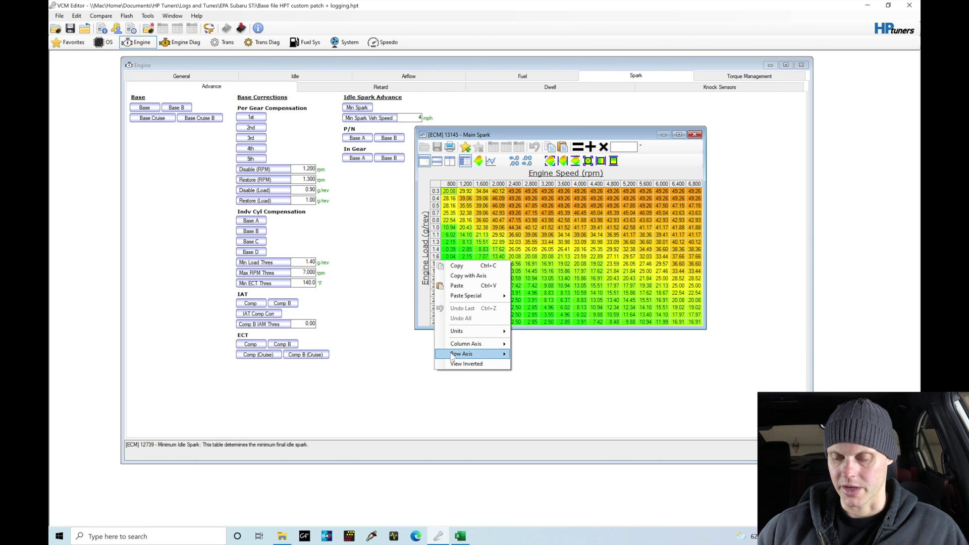
pyautogui.moveTo(497, 354)
pyautogui.click(558, 371)
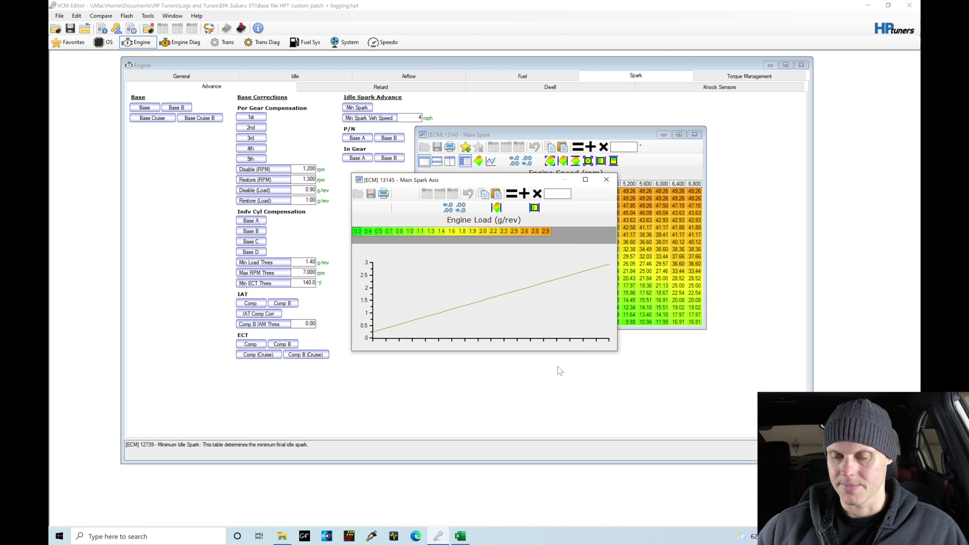
pyautogui.click(546, 232)
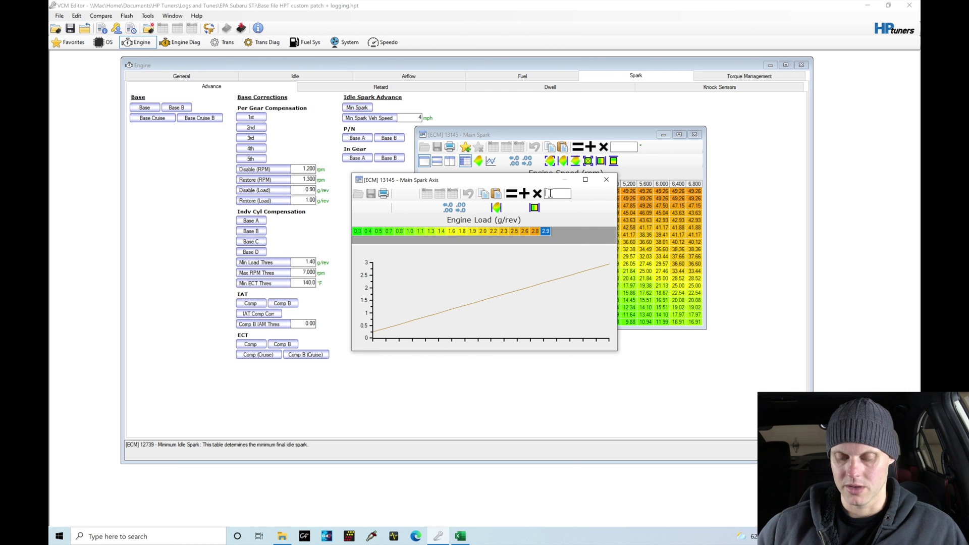
pyautogui.click(546, 195)
pyautogui.write('3.3')
pyautogui.click(511, 193)
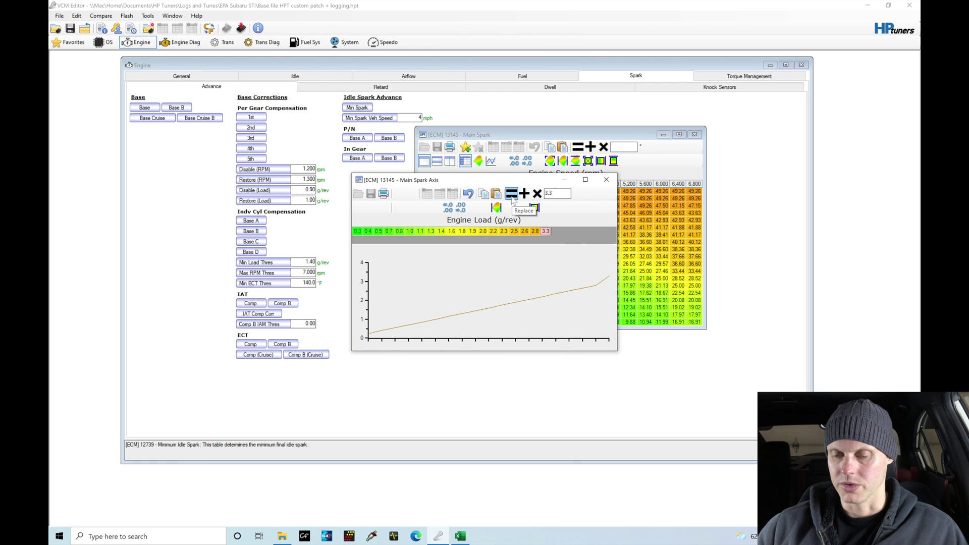
# Interpolate the load breakpoints from 2.0 to 3.3 for even spacing and close the axis editor
pyautogui.moveTo(481, 238); pyautogui.dragTo(547, 233)
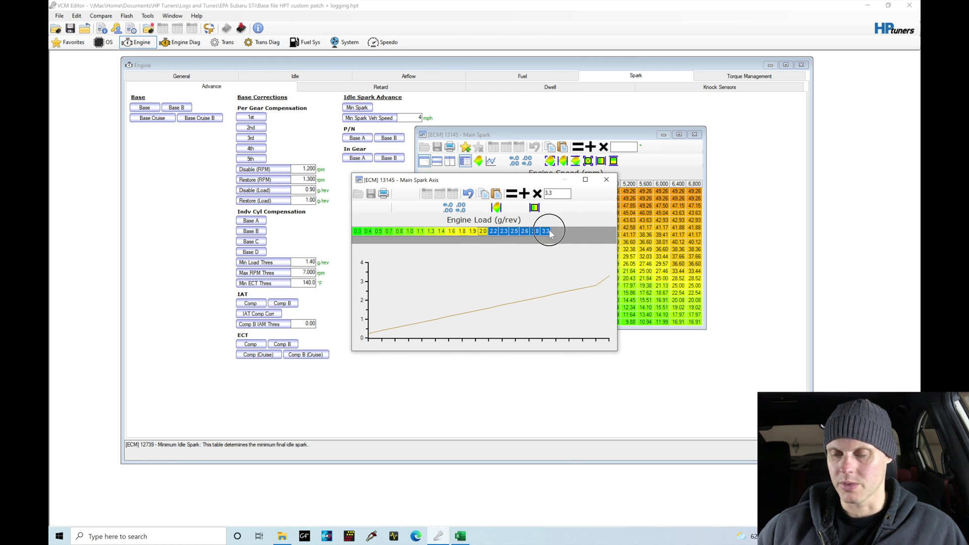
pyautogui.click(534, 208)
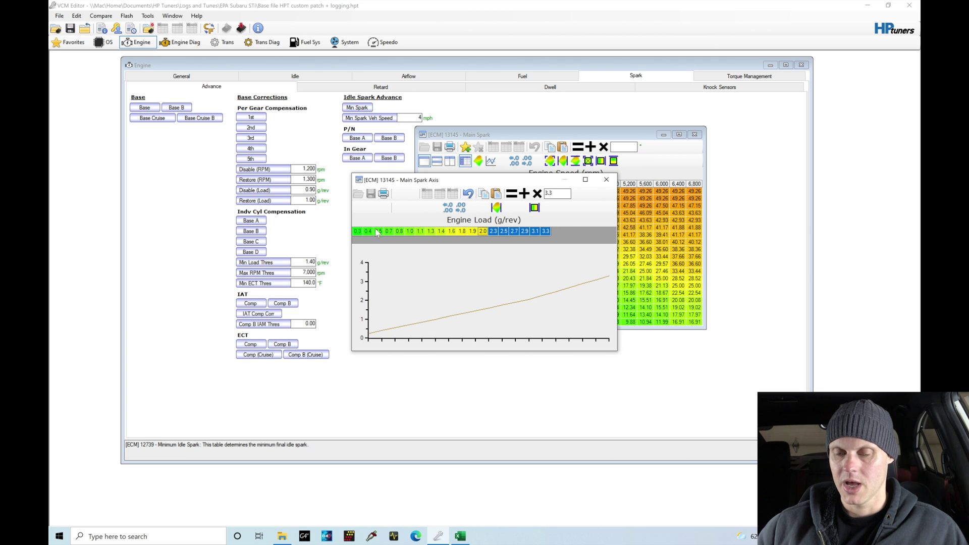
pyautogui.moveTo(357, 231); pyautogui.dragTo(570, 231)
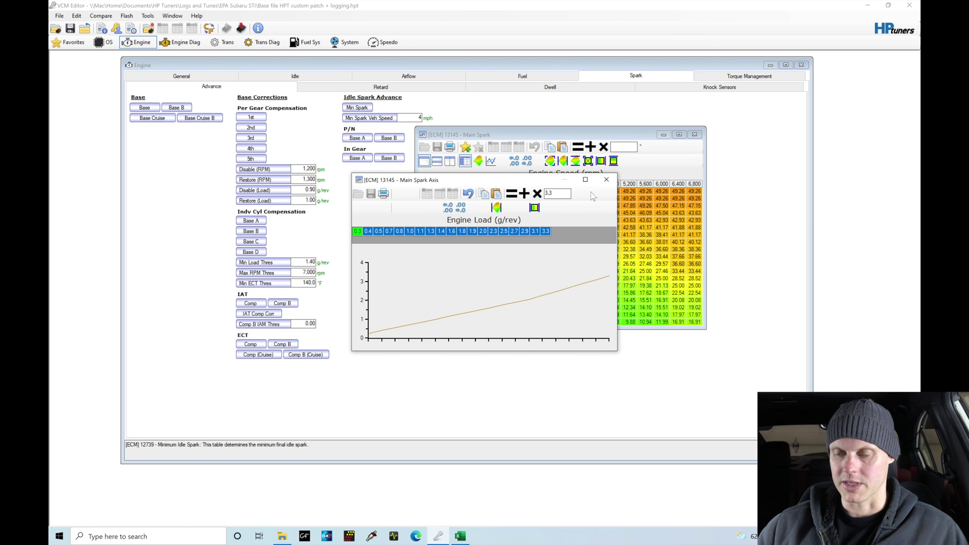
pyautogui.click(606, 180)
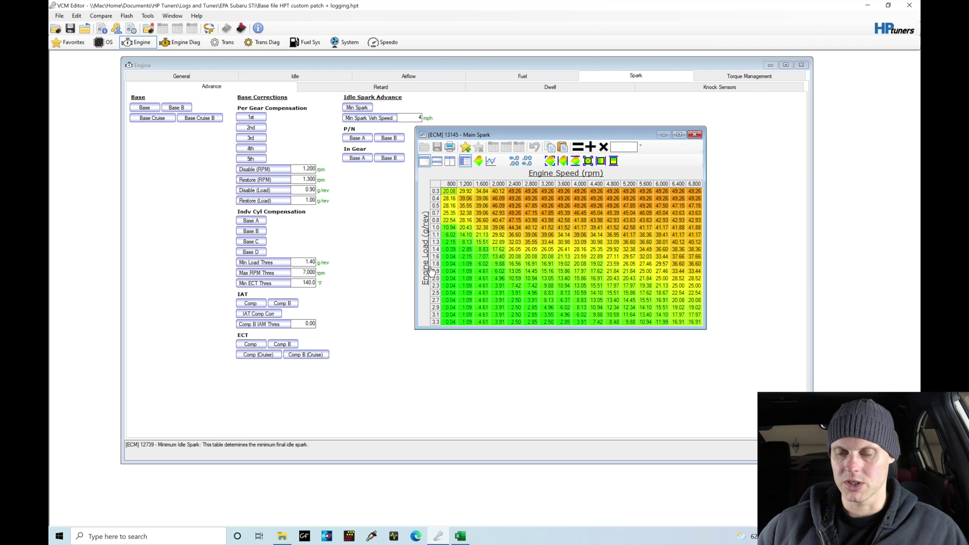
pyautogui.click(185, 104)
# Select all breakpoints on the Main Spark B load axis, then close the table
pyautogui.click(185, 103)
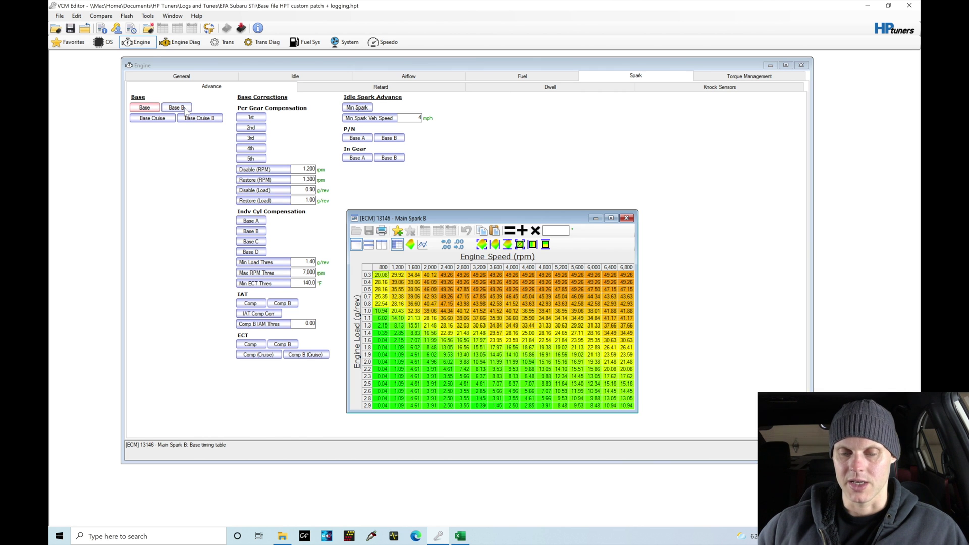
pyautogui.moveTo(438, 220); pyautogui.dragTo(463, 144)
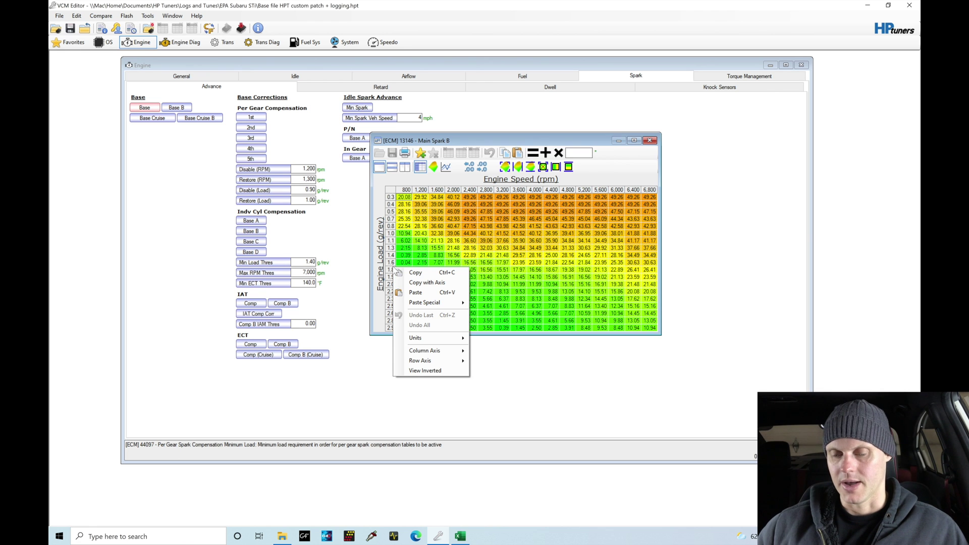
pyautogui.rightClick(395, 271)
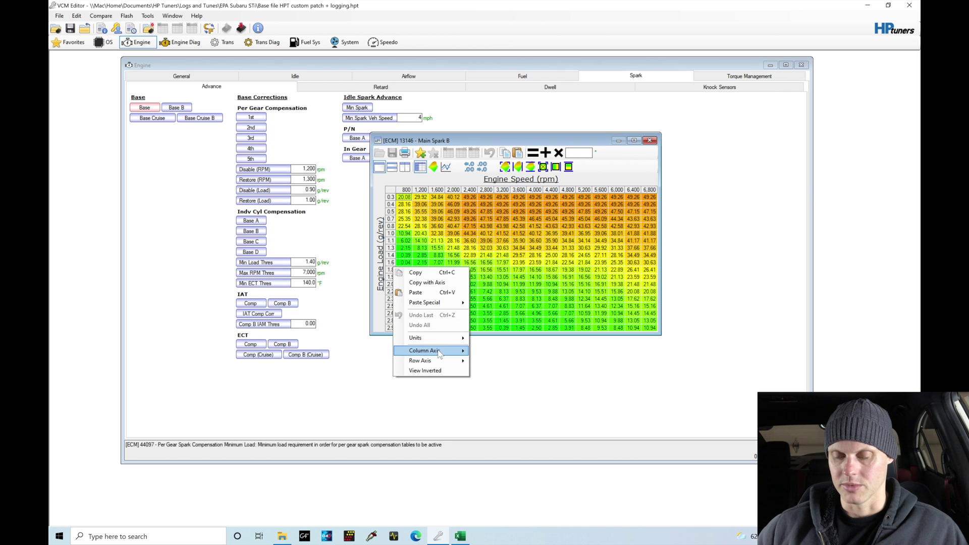
pyautogui.moveTo(440, 361)
pyautogui.click(495, 371)
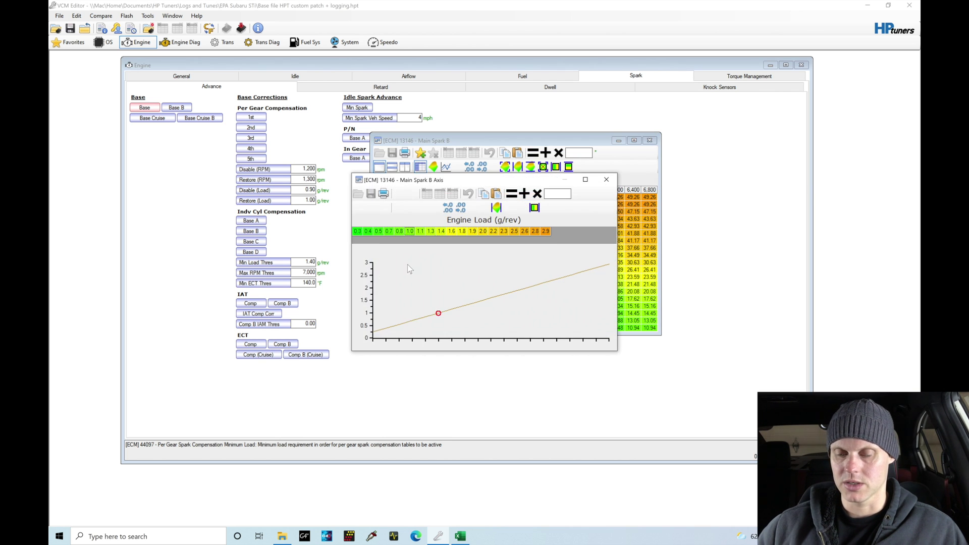
pyautogui.moveTo(357, 231); pyautogui.dragTo(555, 232)
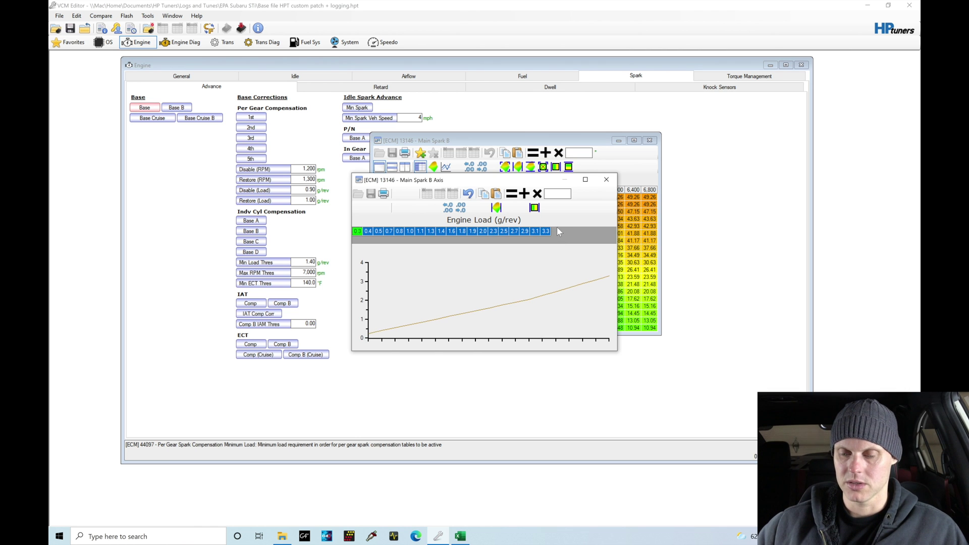
pyautogui.click(606, 180)
pyautogui.click(649, 141)
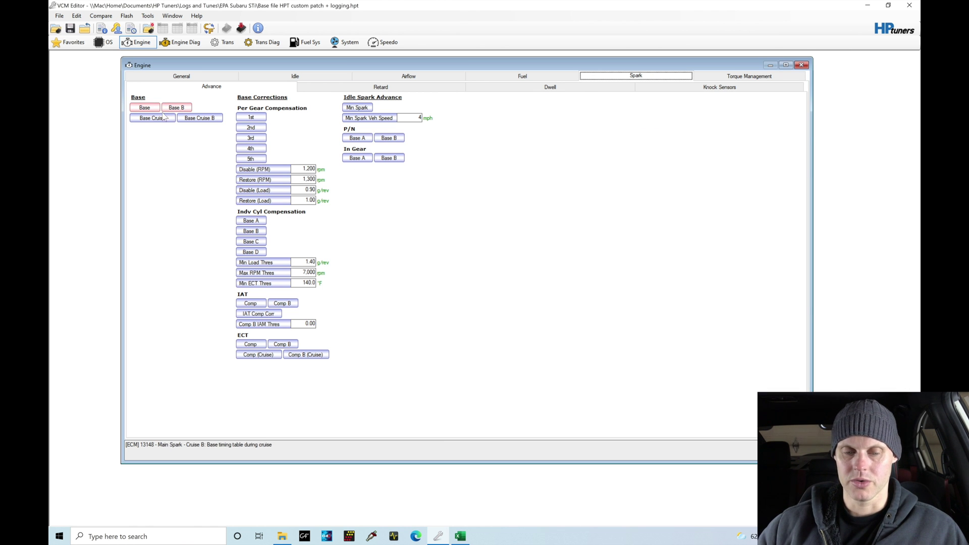
# Select the Main Spark - Cruise load axis breakpoints 0.3 to 2.9, then close the table
pyautogui.click(152, 118)
pyautogui.click(385, 182)
pyautogui.moveTo(385, 182); pyautogui.dragTo(492, 173)
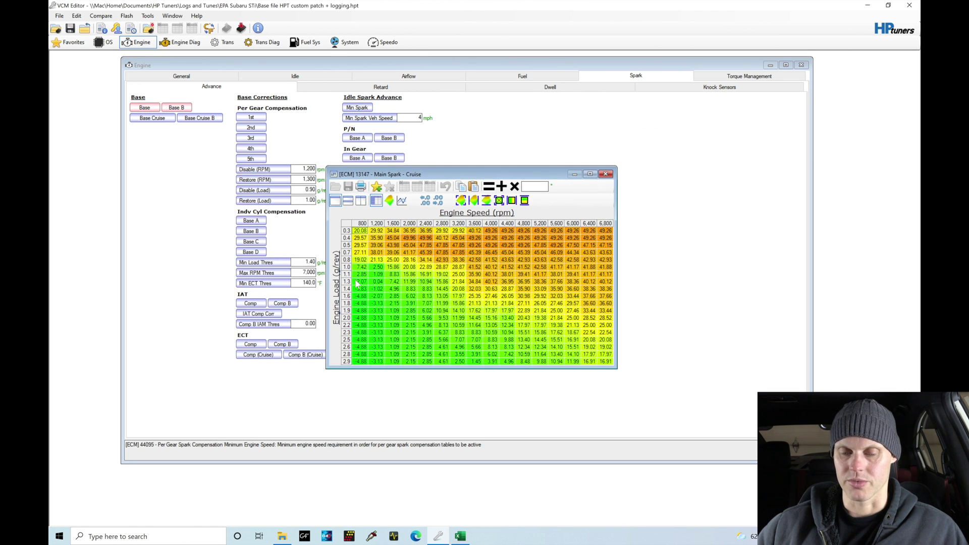
pyautogui.click(341, 279)
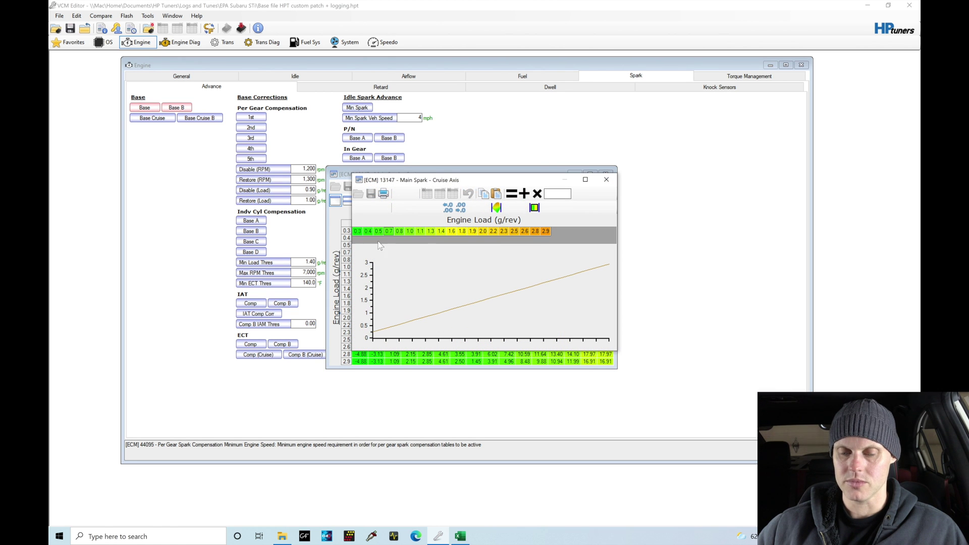
pyautogui.moveTo(357, 231); pyautogui.dragTo(549, 238)
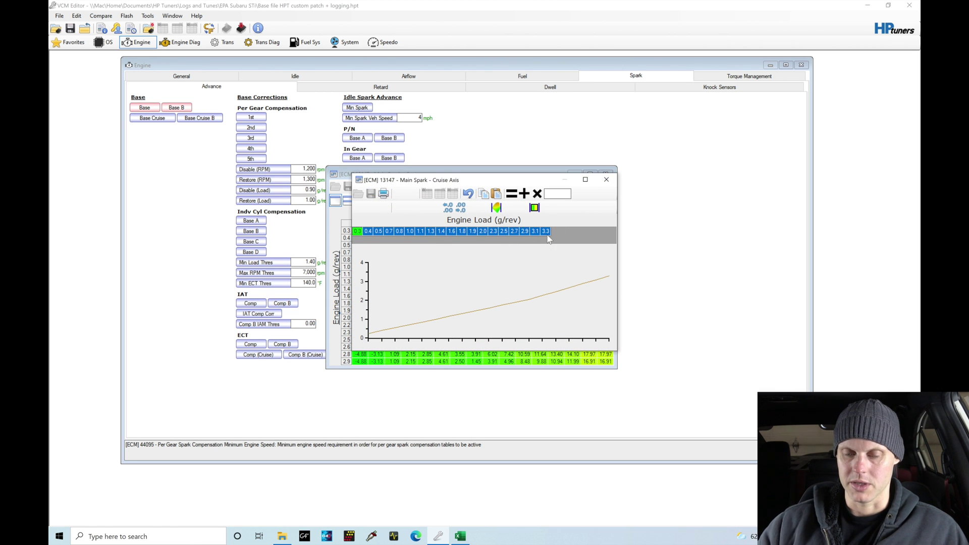
pyautogui.click(608, 180)
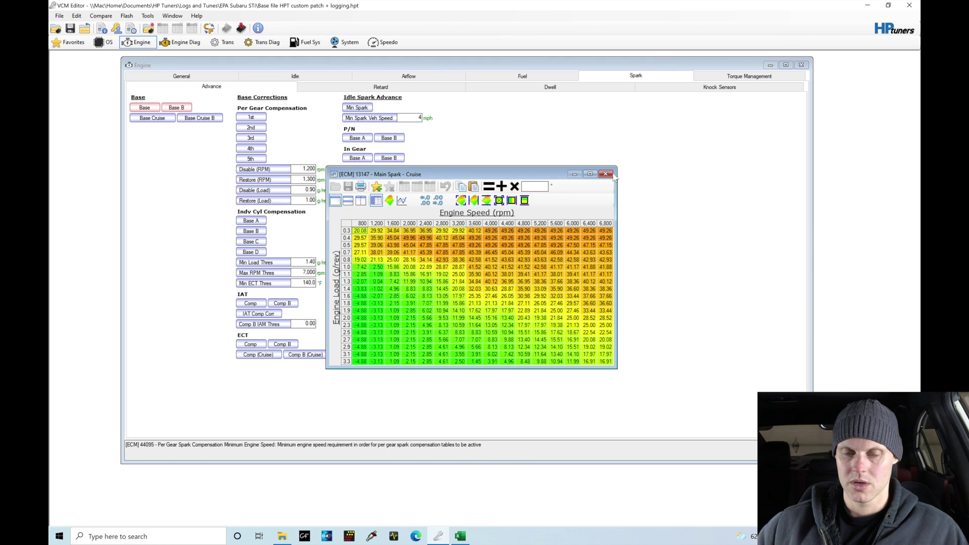
pyautogui.click(605, 174)
# Paste the new 0.25–3.30 g/rev values over the Main Spark - Cruise B load axis
pyautogui.click(200, 117)
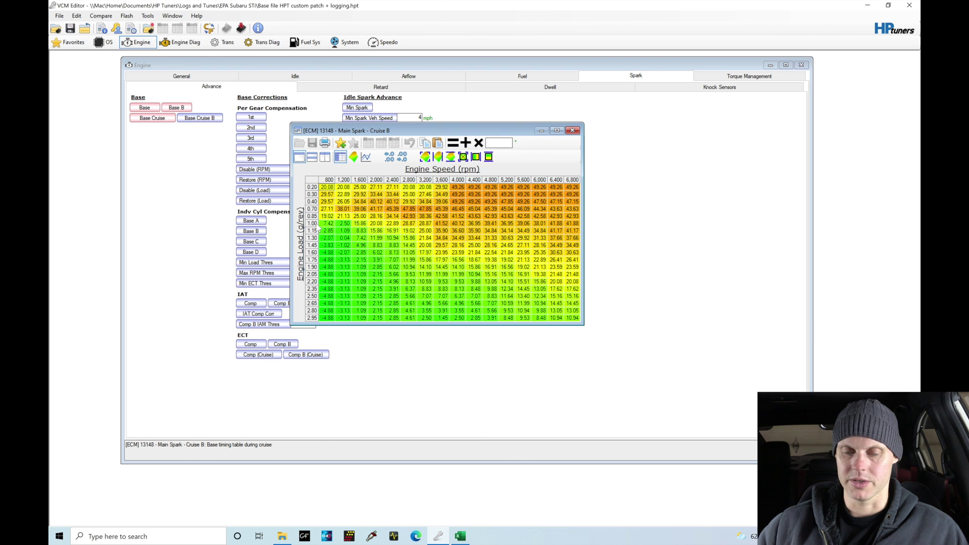
pyautogui.rightClick(313, 228)
pyautogui.moveTo(353, 319)
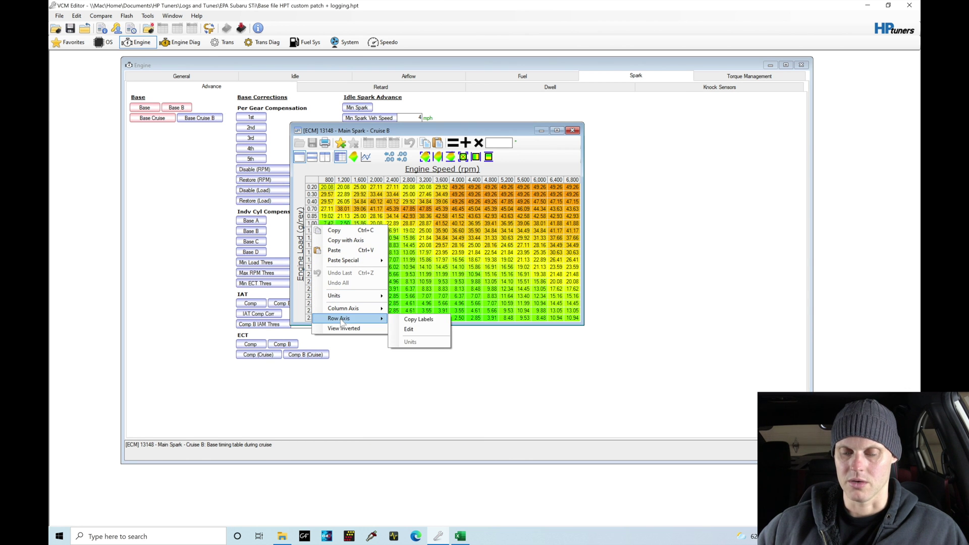
pyautogui.click(427, 329)
pyautogui.moveTo(361, 231); pyautogui.dragTo(628, 238)
pyautogui.write('0.25\t0.40\t0.55\t0.70\t0.85\t1.00\t1.15\t1.30\t1.45\t1.60\t1.75\t1.90\t2.05\t2.26\t2.47\t2.67\t2.88\t3.09\t3.30')
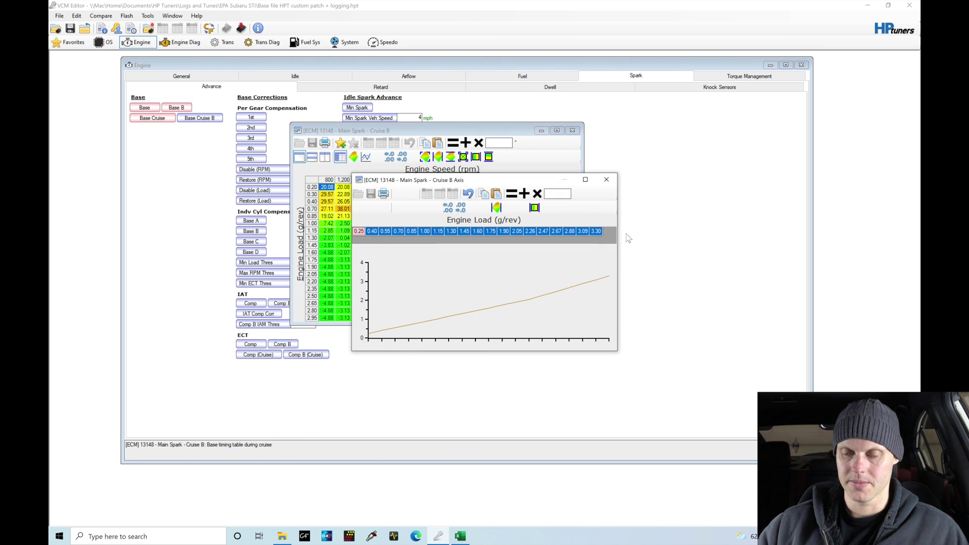
pyautogui.click(607, 181)
pyautogui.click(573, 131)
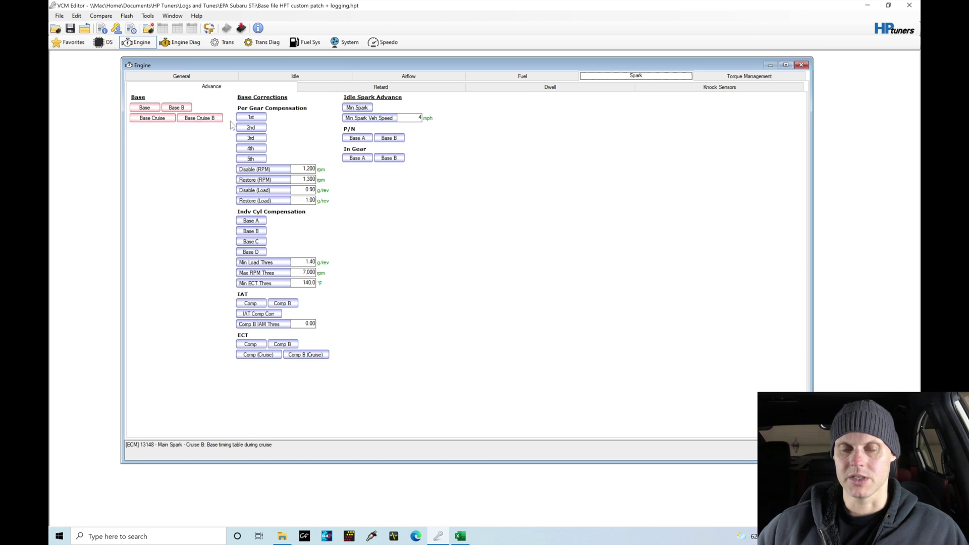
# Open the base Main Spark table and select the full 2.9 g/rev load row for review
pyautogui.click(151, 110)
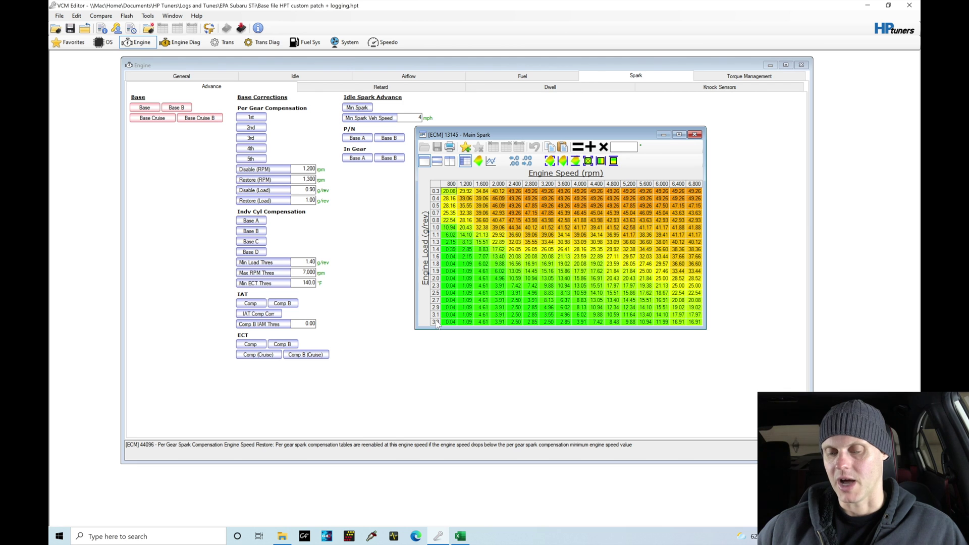
pyautogui.click(446, 308)
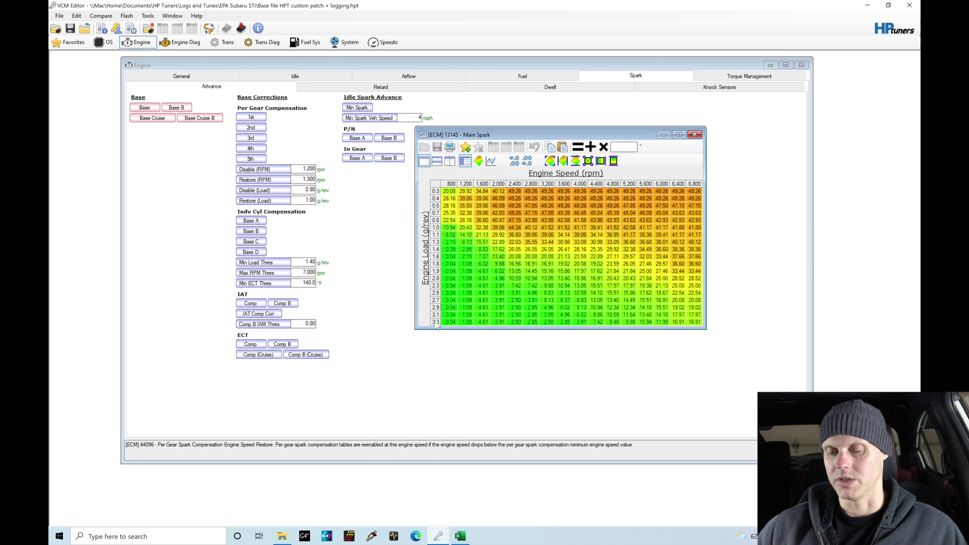
pyautogui.moveTo(452, 309); pyautogui.dragTo(690, 317)
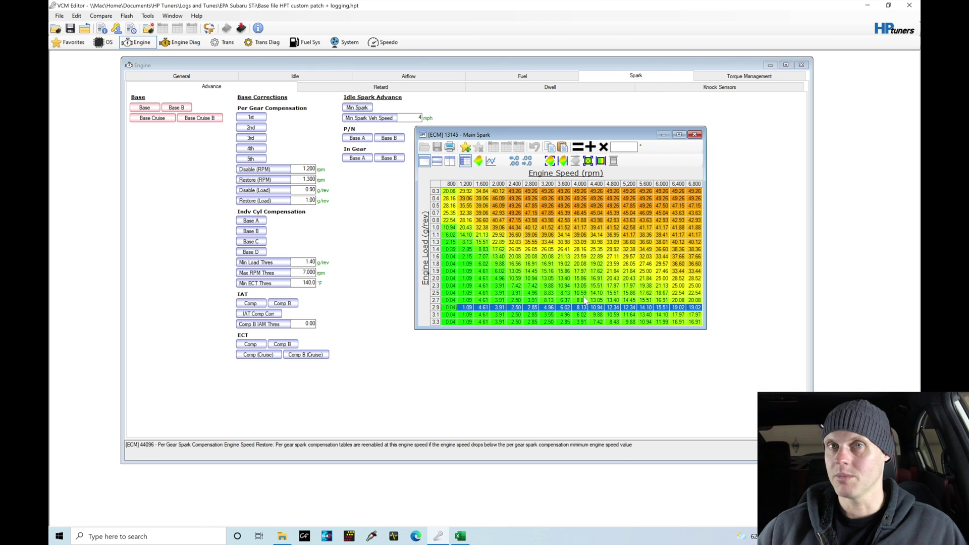
pyautogui.click(531, 271)
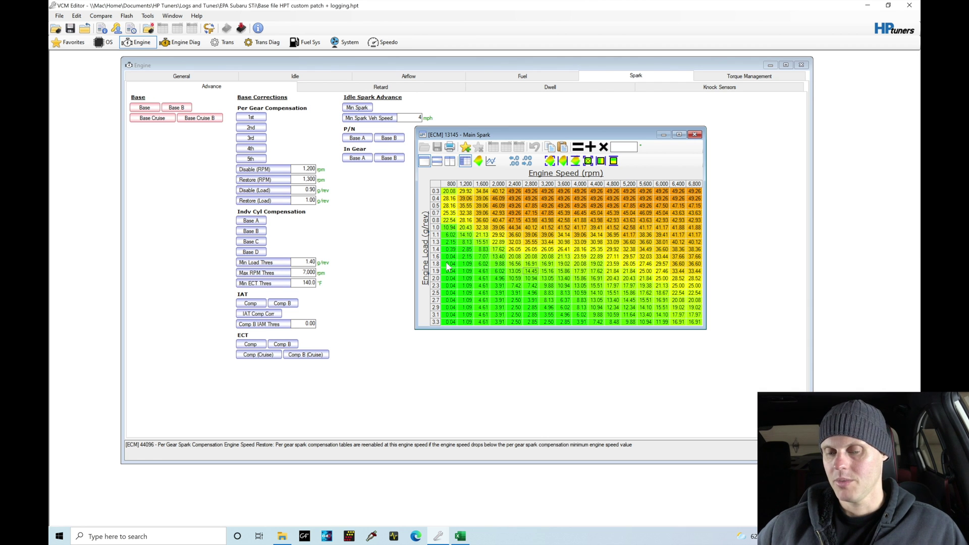
# Add -6° to every Main Spark cell in load rows 1.6 to 3.3 g/rev
pyautogui.moveTo(448, 261); pyautogui.dragTo(699, 339)
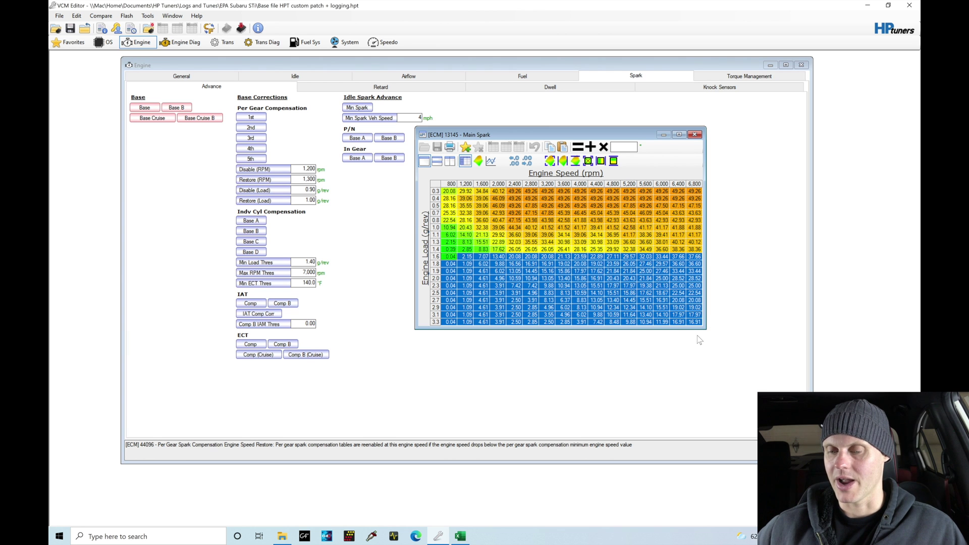
pyautogui.click(632, 150)
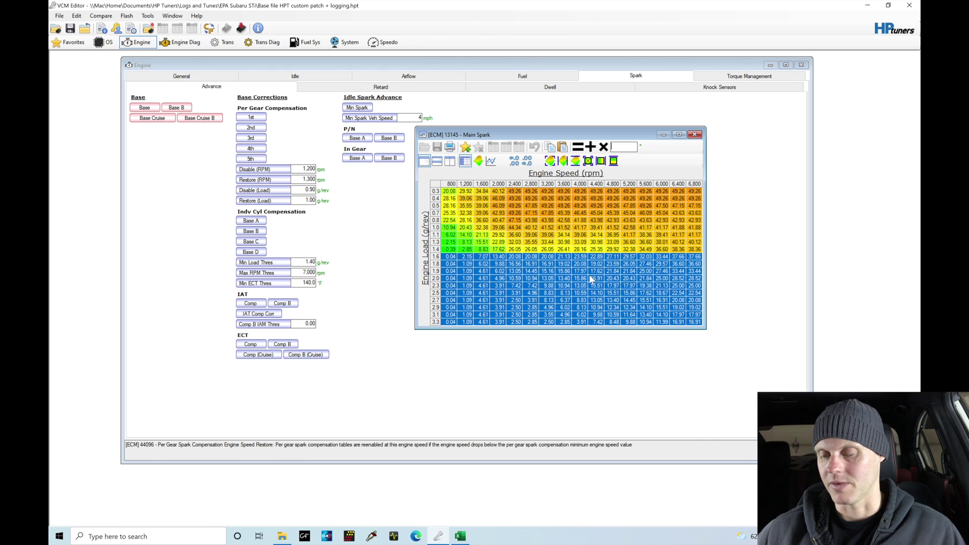
pyautogui.click(622, 147)
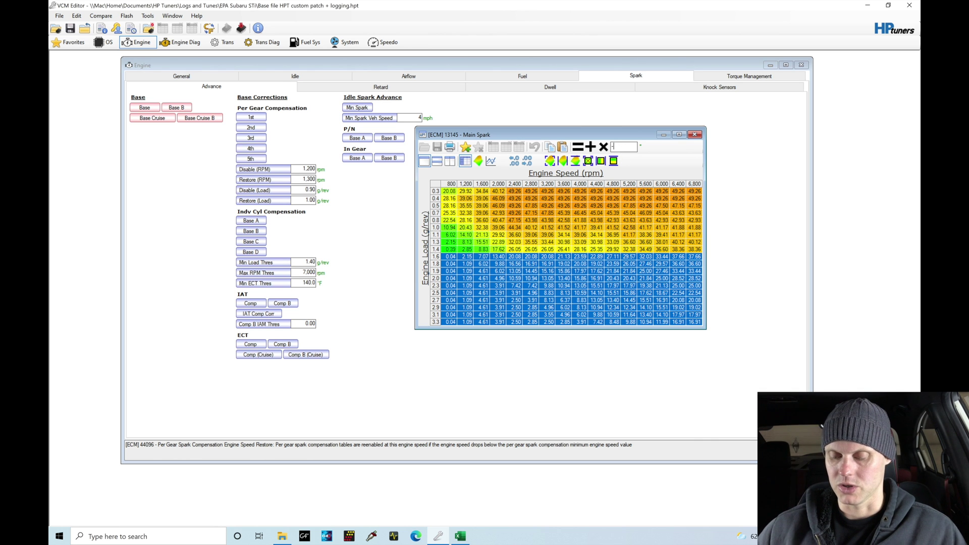
pyautogui.write('-6')
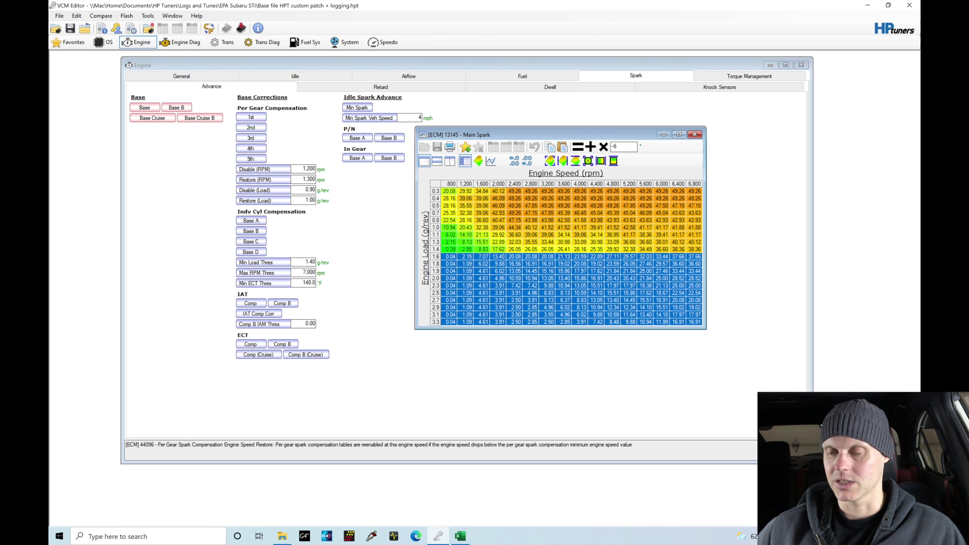
pyautogui.click(589, 147)
# Vertically interpolate the Main Spark rows from 1.1 to 1.6 g/rev to smooth the transition
pyautogui.click(579, 272)
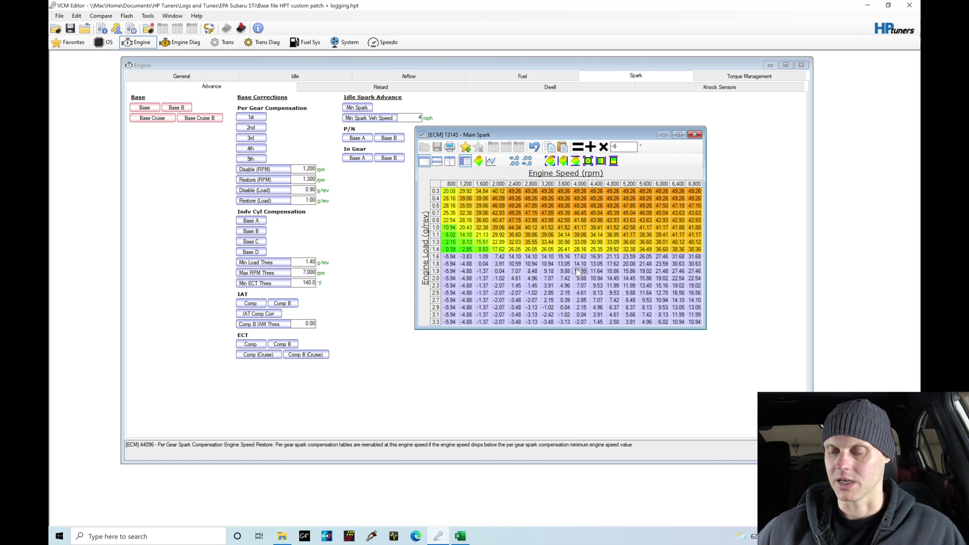
pyautogui.moveTo(449, 256); pyautogui.dragTo(693, 239)
pyautogui.click(613, 161)
pyautogui.click(596, 244)
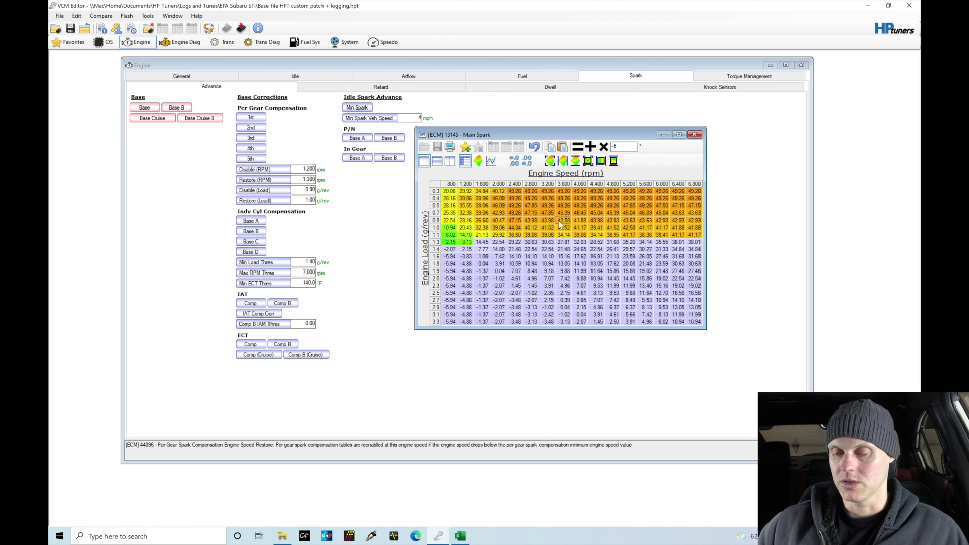
# Copy the whole revised Main Spark table over the Main Spark B table
pyautogui.moveTo(449, 192); pyautogui.dragTo(697, 342)
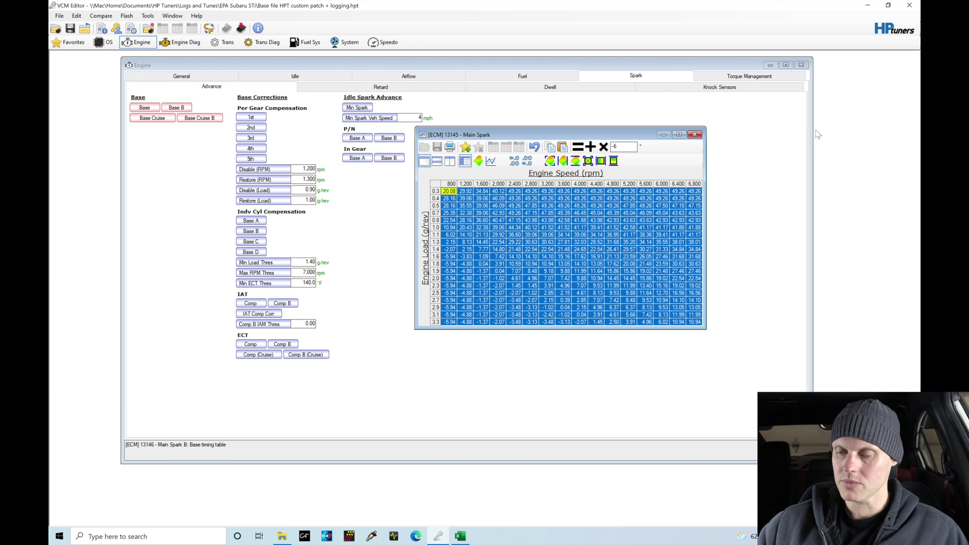
pyautogui.click(694, 135)
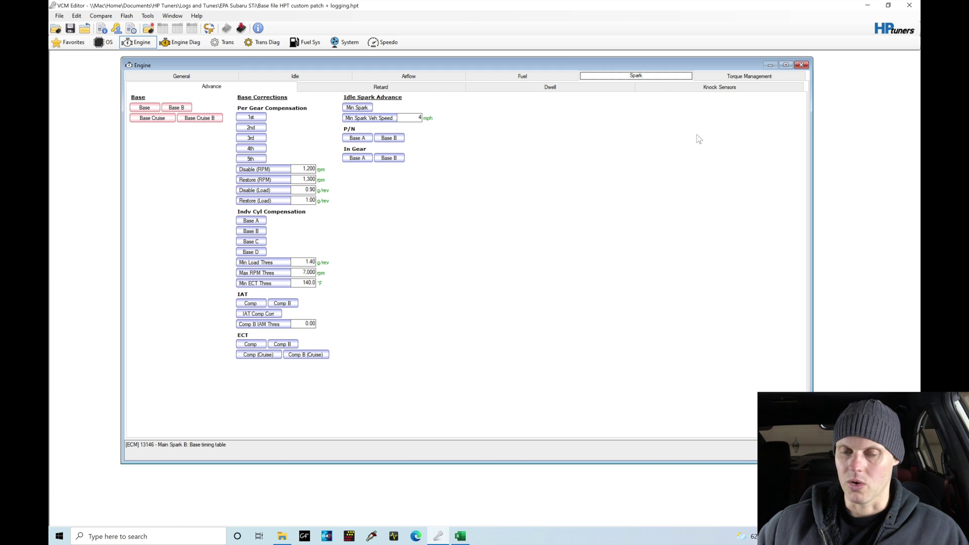
pyautogui.click(176, 108)
pyautogui.moveTo(403, 197); pyautogui.dragTo(681, 331)
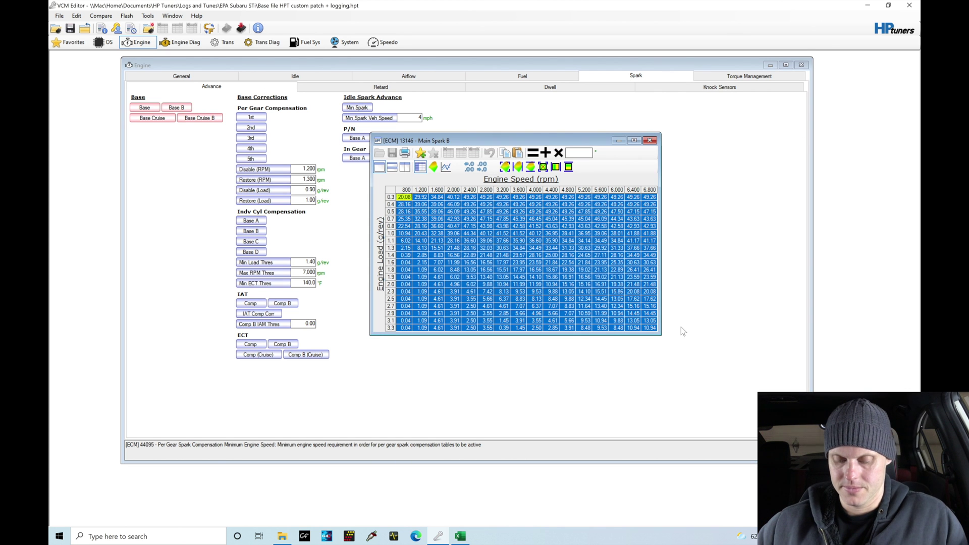
pyautogui.click(650, 140)
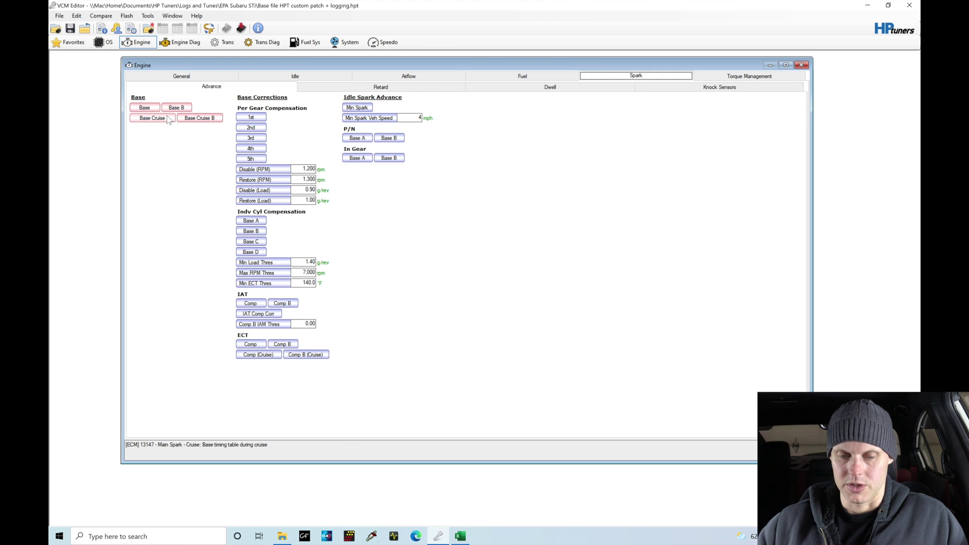
# Paste the revised timing over the Main Spark - Cruise and Cruise B tables
pyautogui.click(152, 118)
pyautogui.moveTo(359, 231); pyautogui.dragTo(654, 406)
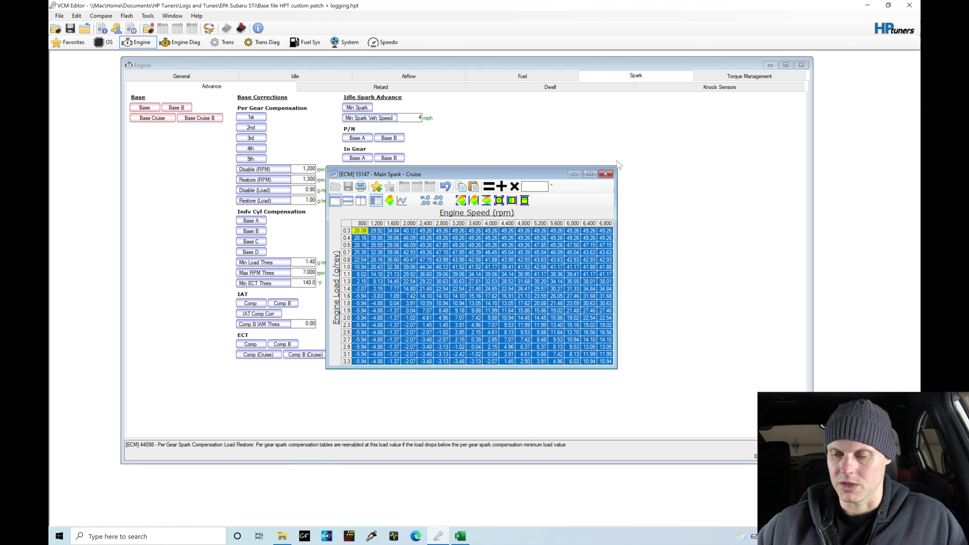
pyautogui.click(606, 173)
pyautogui.click(193, 119)
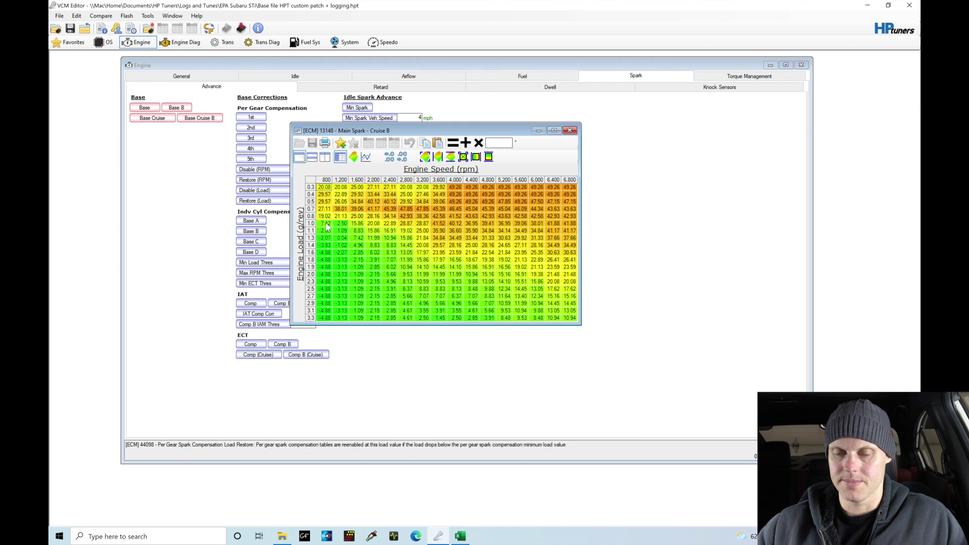
pyautogui.moveTo(326, 188); pyautogui.dragTo(579, 335)
pyautogui.click(540, 281)
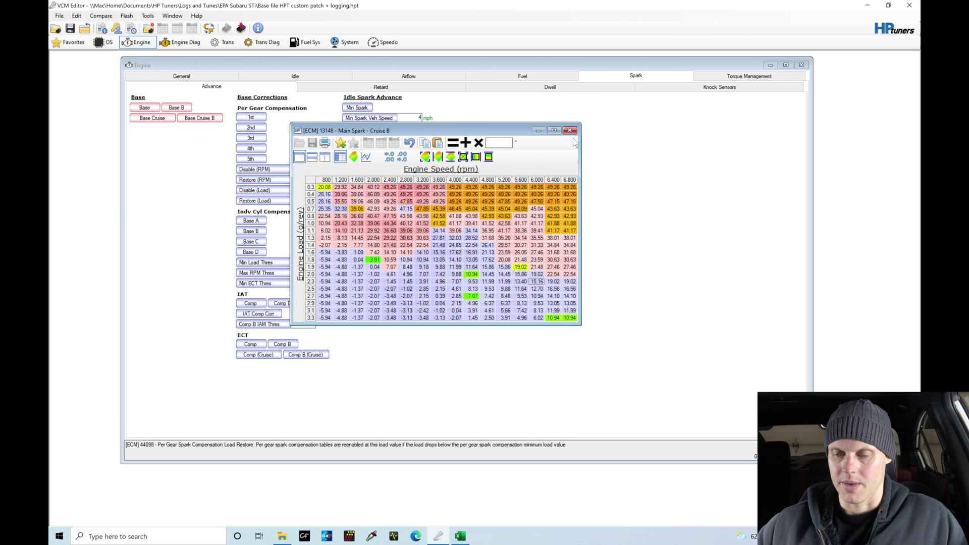
pyautogui.click(569, 130)
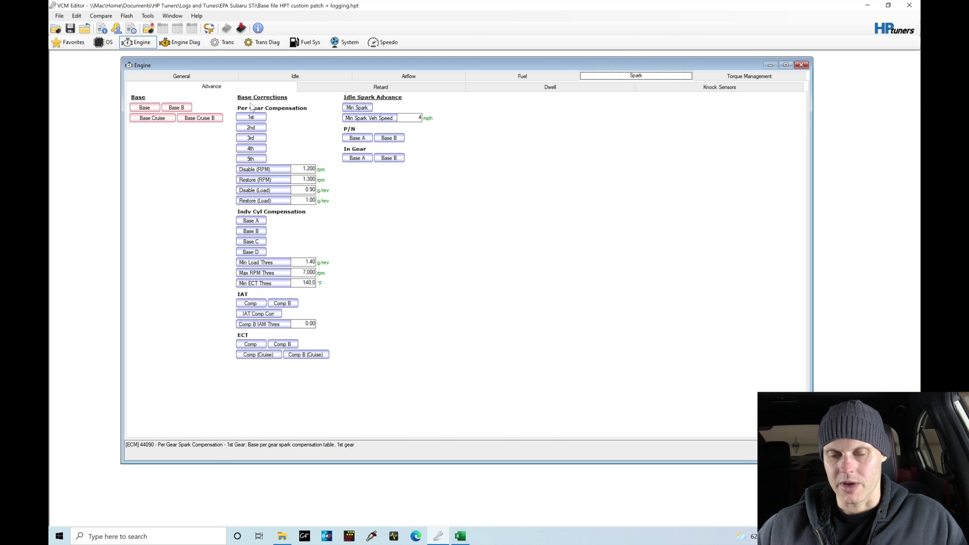
# Set all 12 cells of the 1st Gear spark compensation table to 0
pyautogui.click(261, 120)
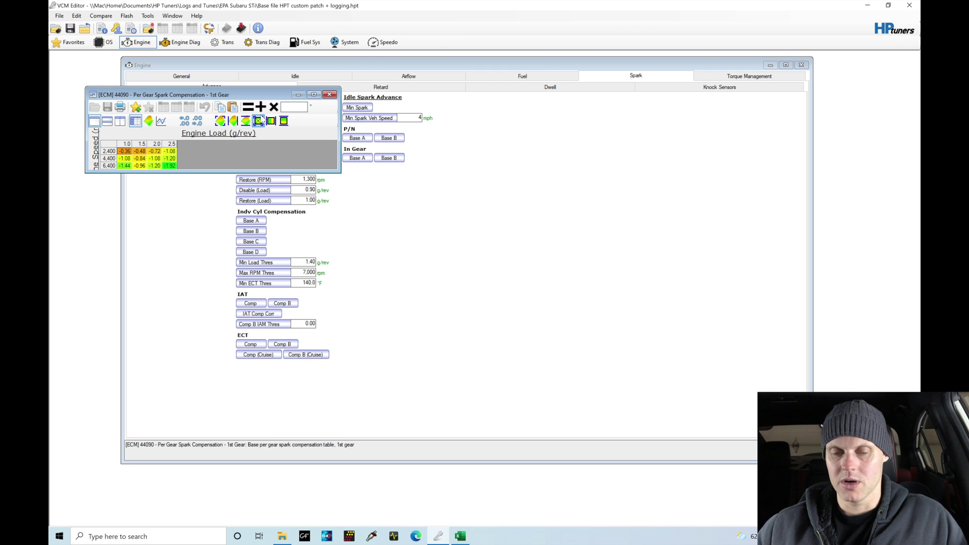
pyautogui.moveTo(124, 151); pyautogui.dragTo(176, 170)
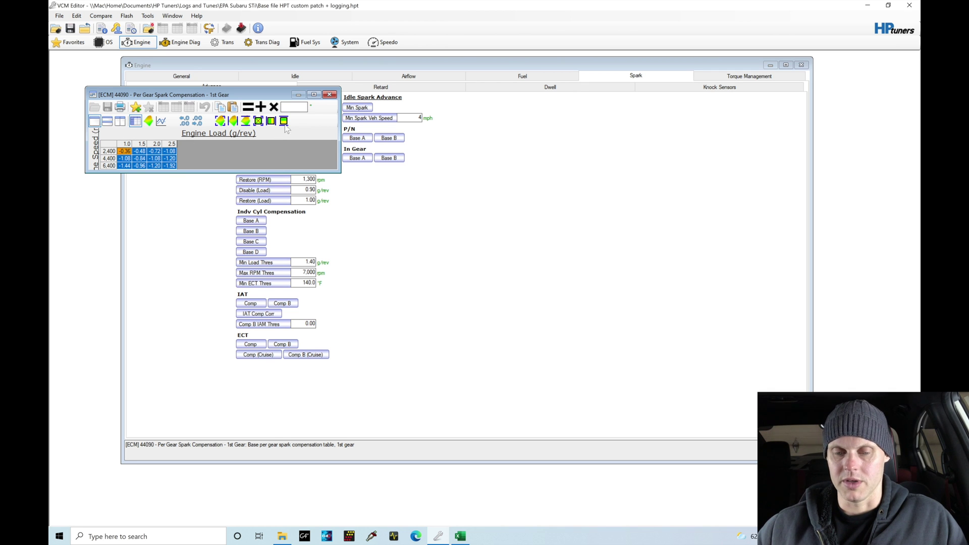
pyautogui.click(288, 106)
pyautogui.write('0')
pyautogui.click(248, 106)
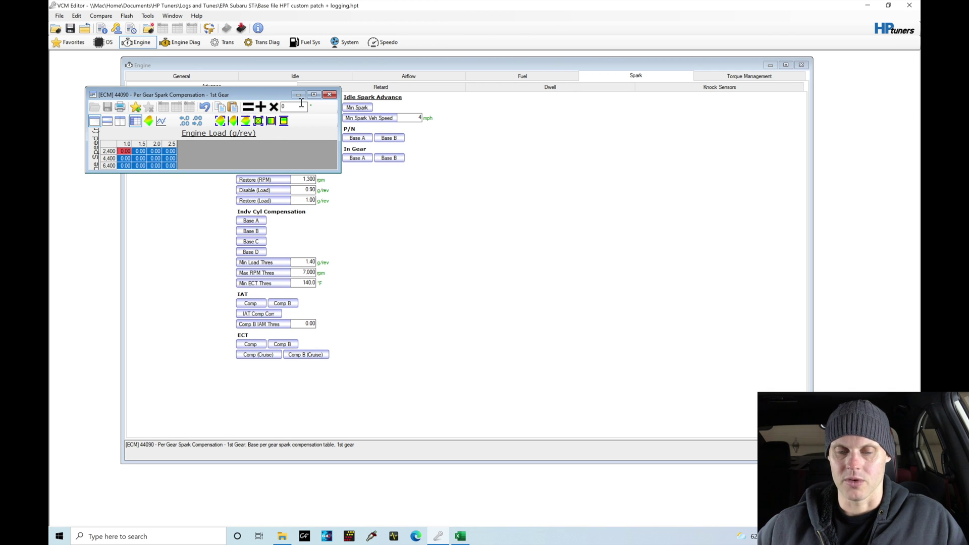
pyautogui.click(329, 94)
# Select all 12 cells of the 2nd Gear table and enter 0 as the value
pyautogui.click(251, 128)
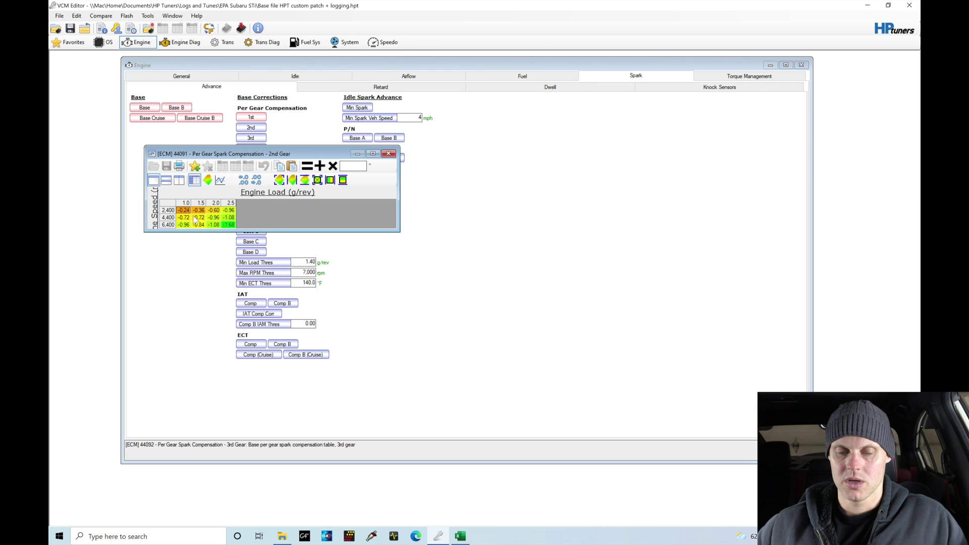
pyautogui.moveTo(182, 210); pyautogui.dragTo(229, 224)
pyautogui.click(353, 166)
pyautogui.write('0')
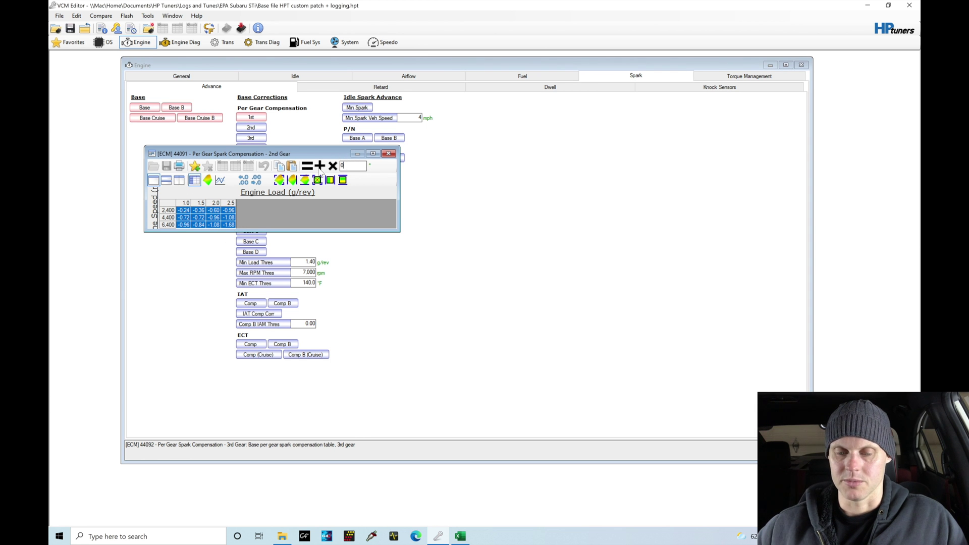